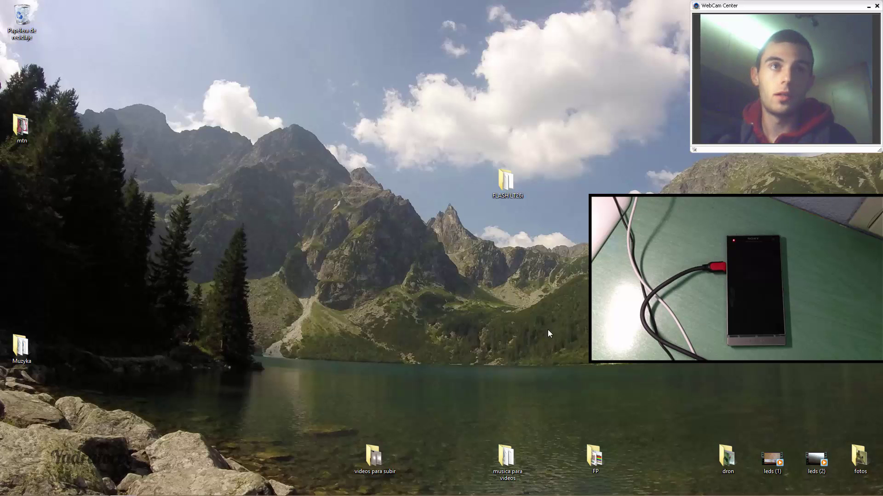
Run the flashtool-0.9.18.5 installer from FLASH LT26i and install it to C:\Flashtool with defaults.
double_click(507, 182)
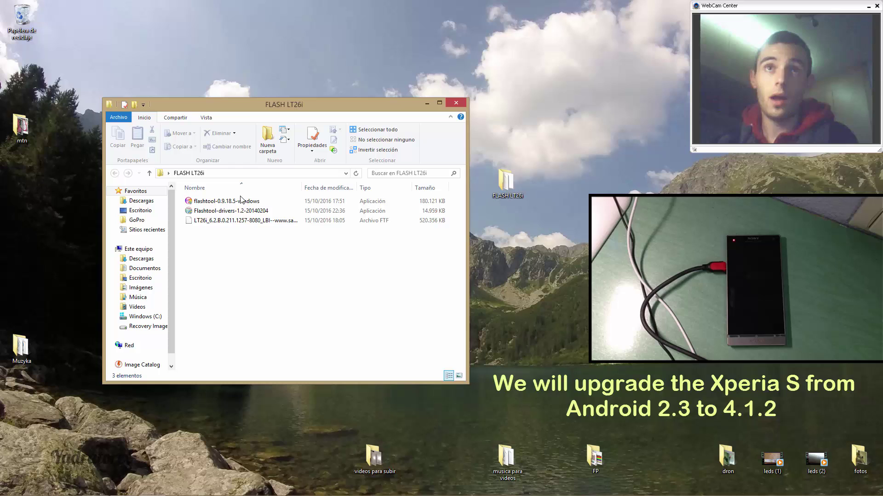
click(243, 202)
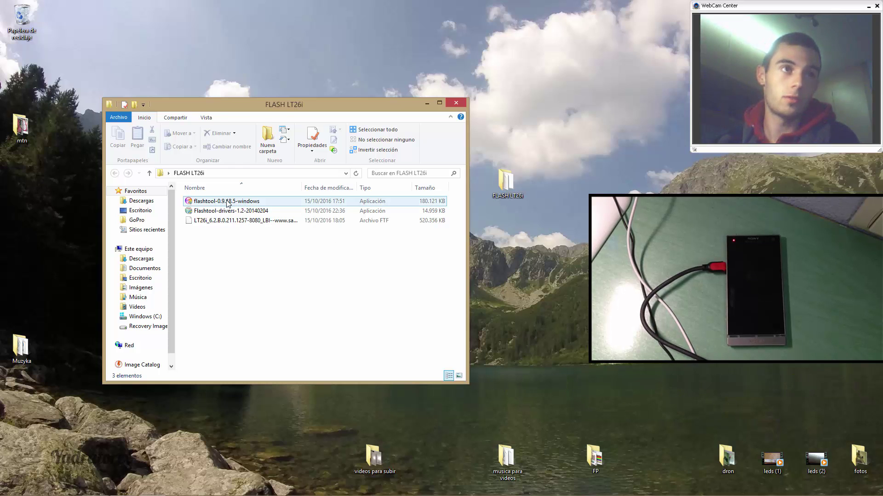
double_click(228, 202)
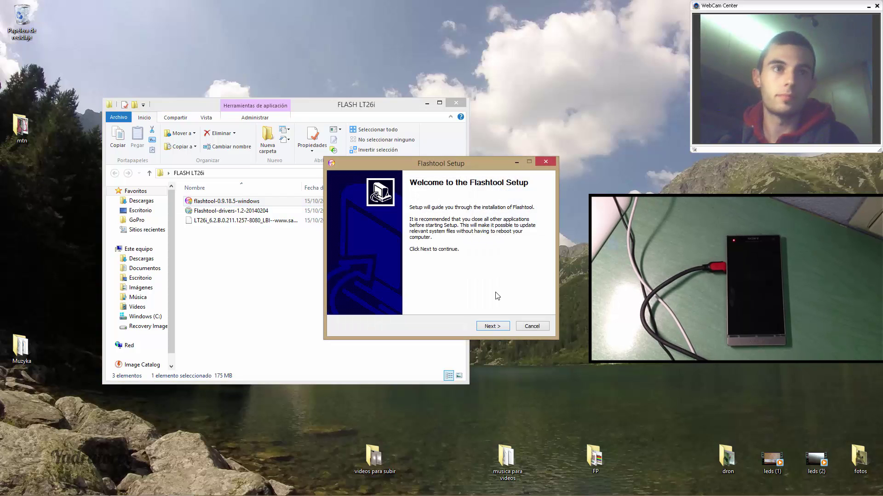
click(501, 327)
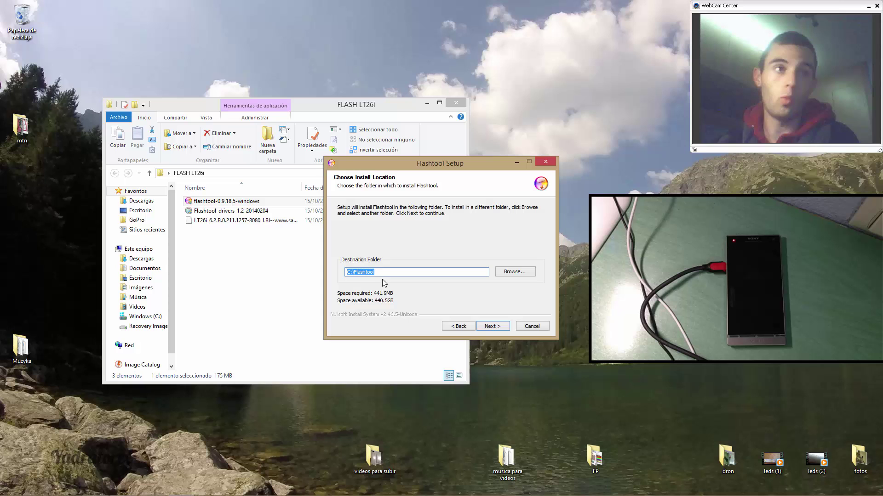
click(501, 326)
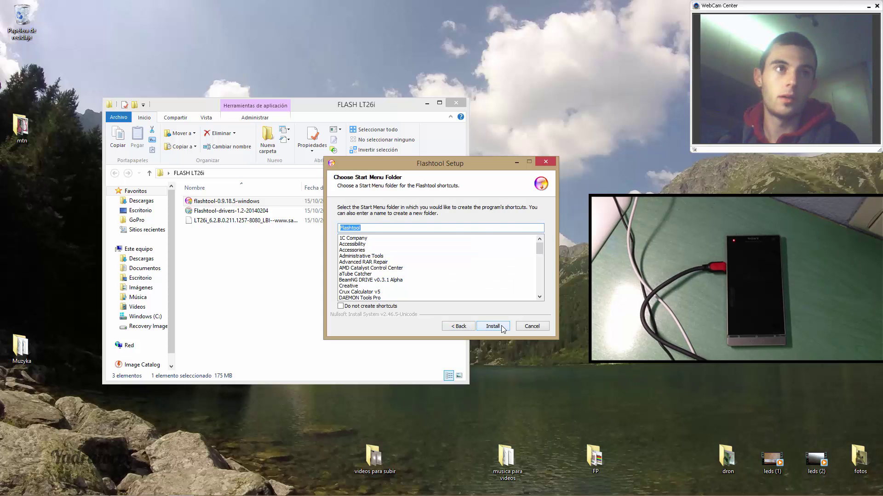
click(501, 326)
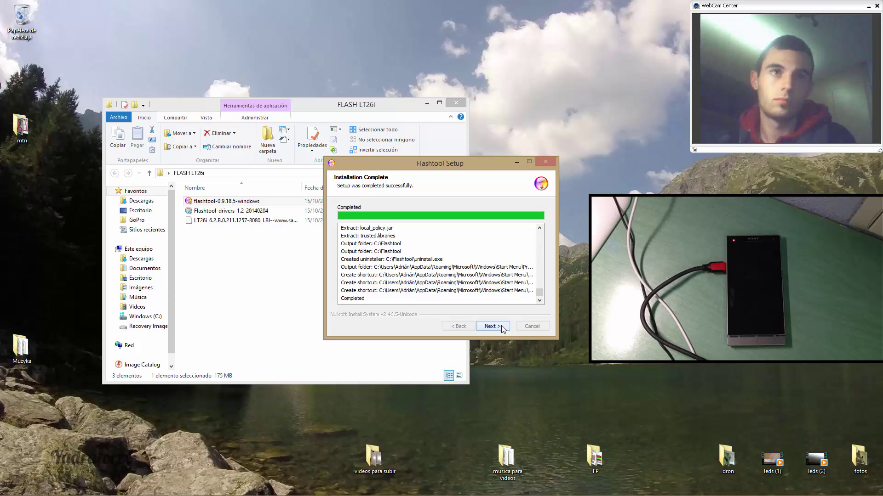
click(501, 326)
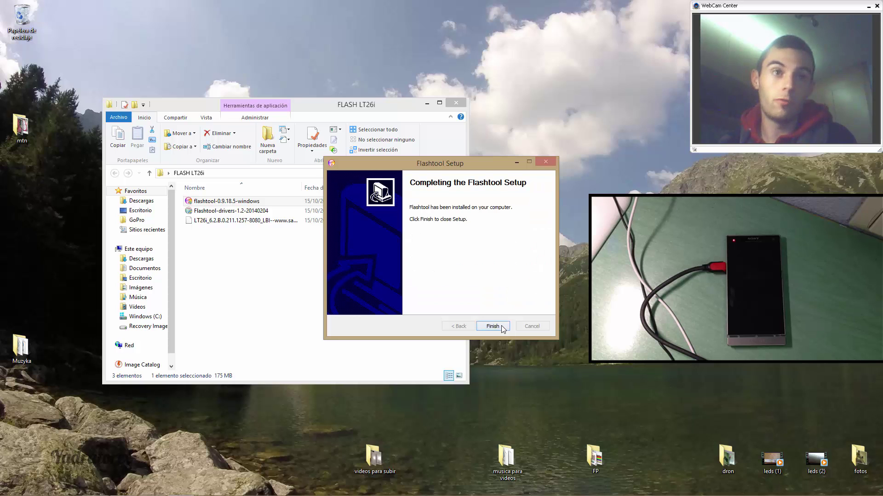
Close the finished installer and cut the firmwares folder from C:\Flashtool.
click(501, 325)
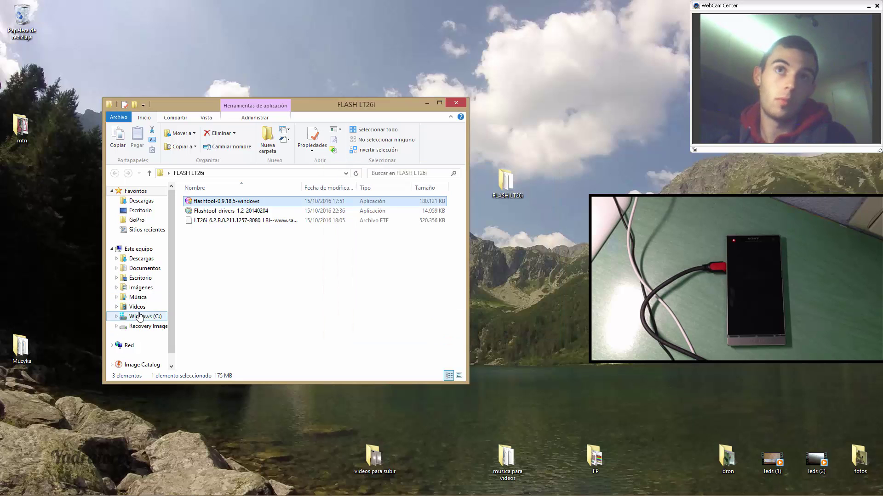
click(140, 318)
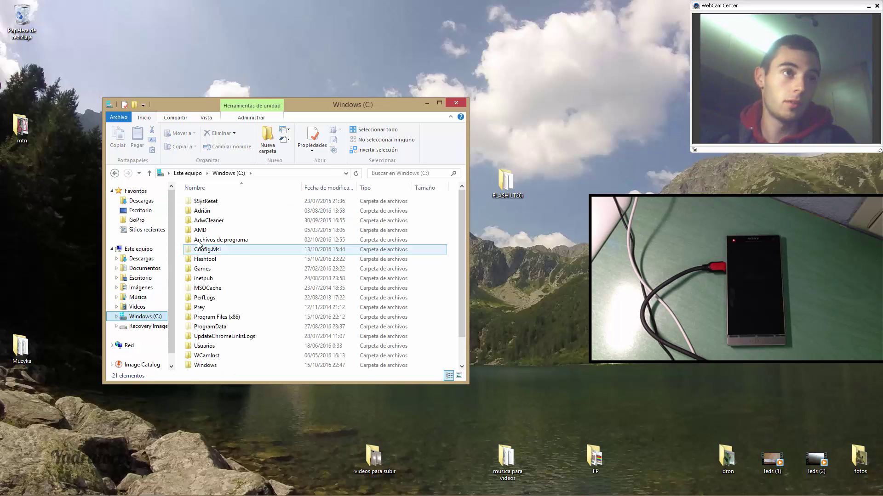
double_click(204, 259)
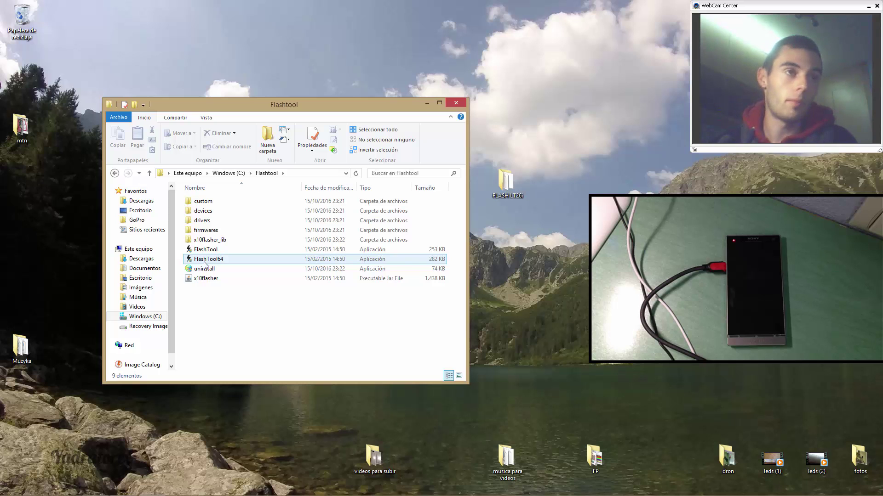
right_click(198, 233)
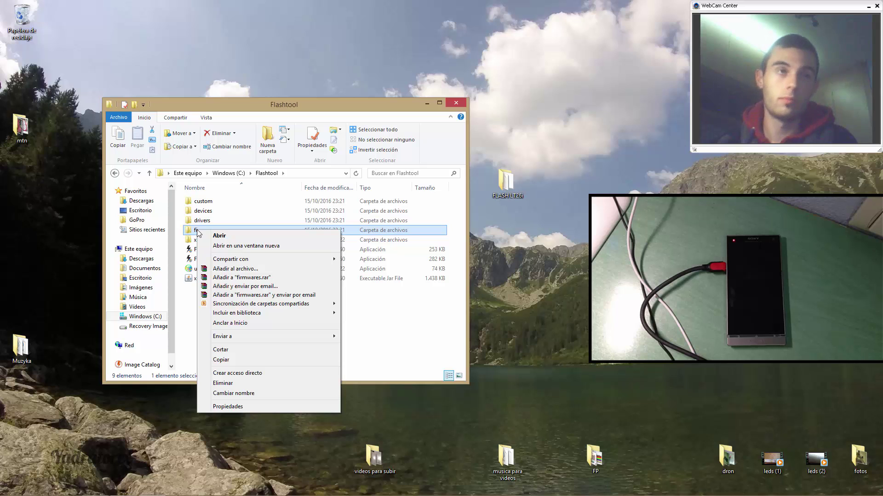
click(228, 349)
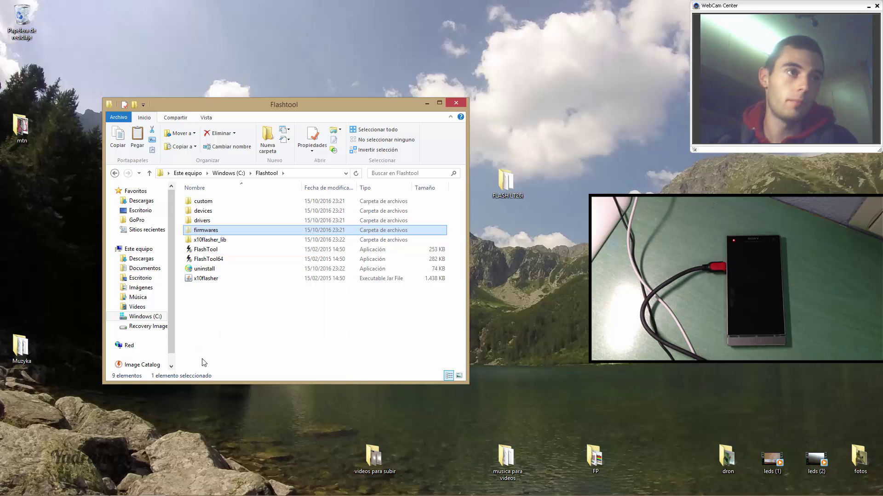
Paste firmwares into the user's .flashTool folder, replacing existing files, and open it.
click(142, 318)
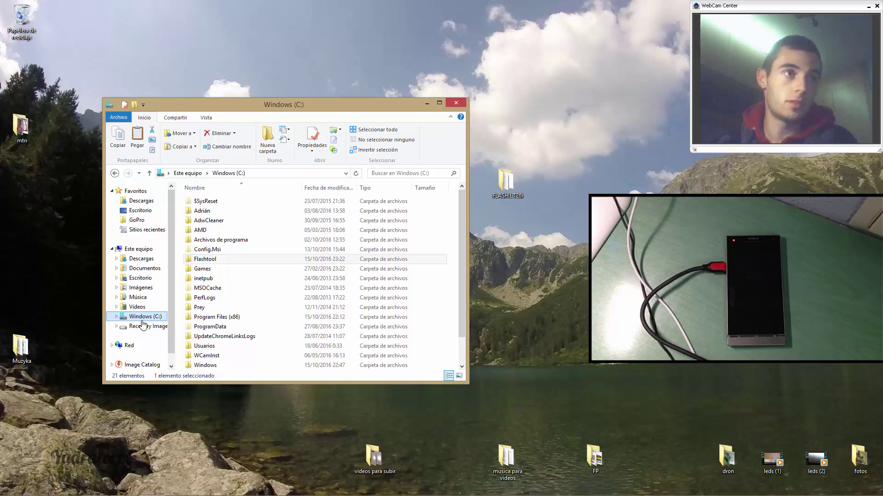
double_click(211, 347)
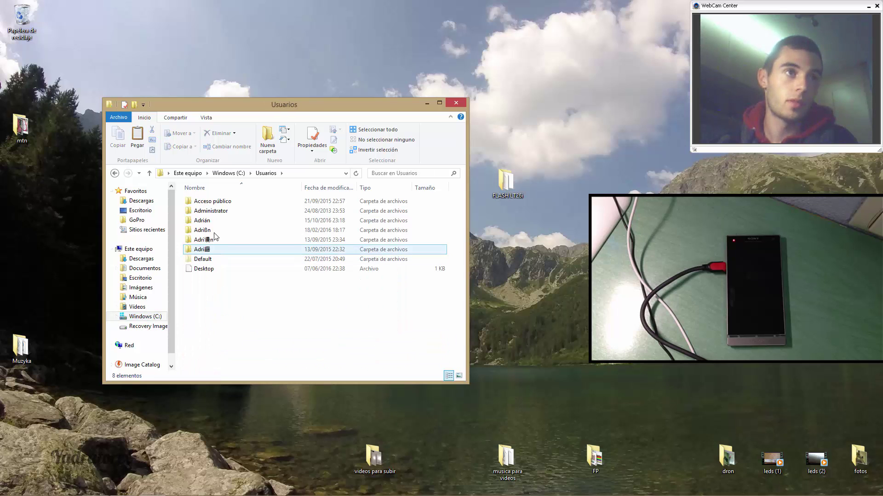
double_click(204, 221)
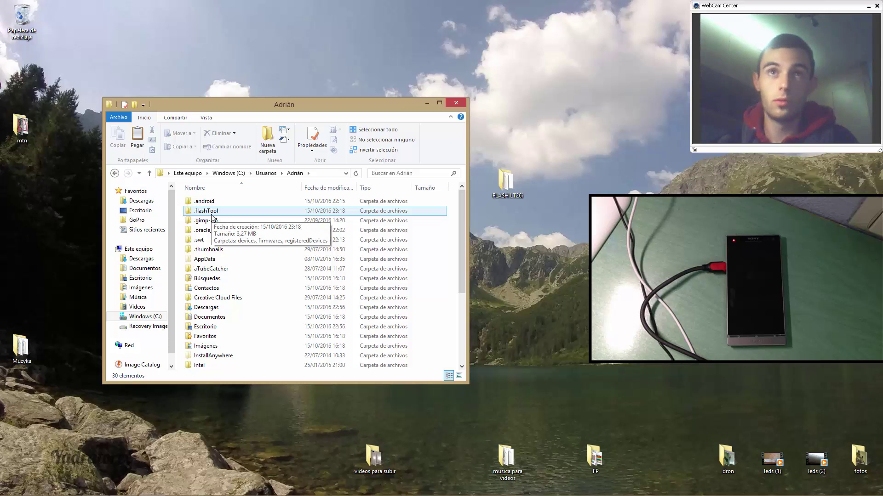
double_click(212, 215)
right_click(209, 243)
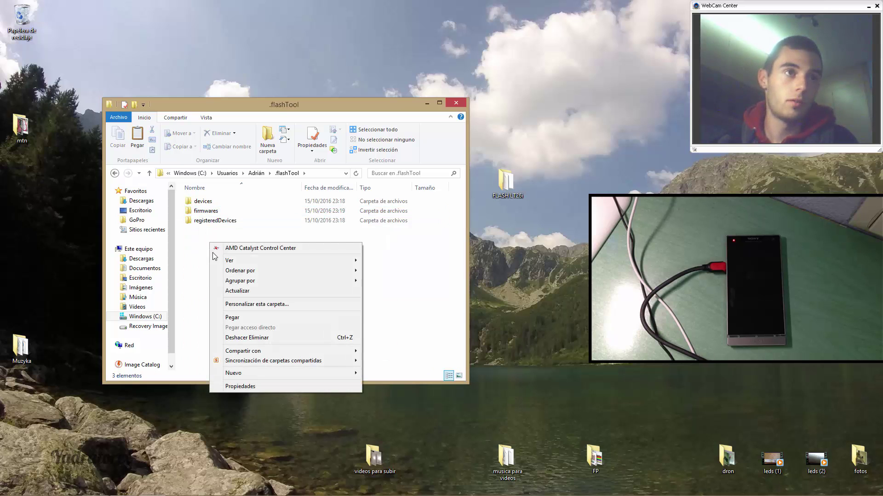
click(238, 321)
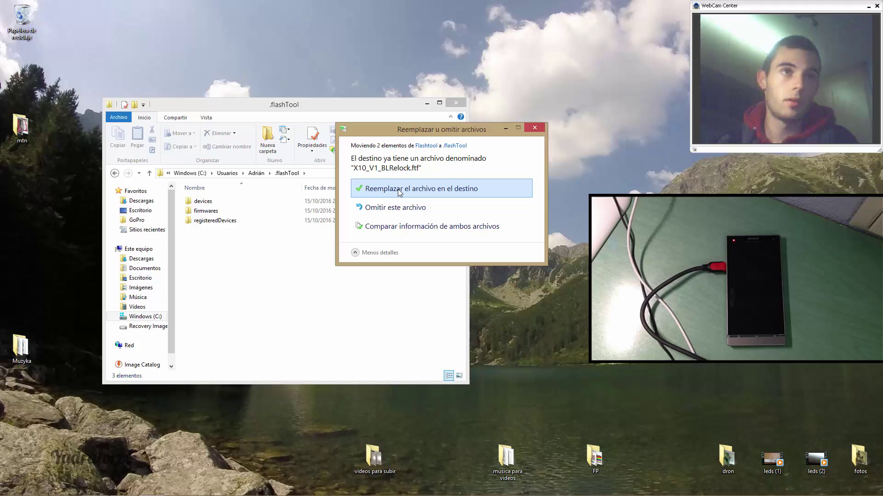
click(399, 193)
click(206, 213)
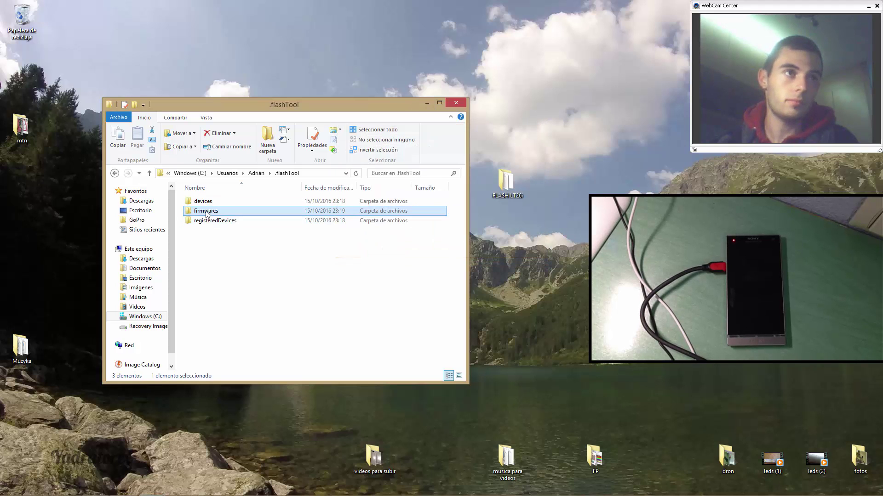
double_click(206, 213)
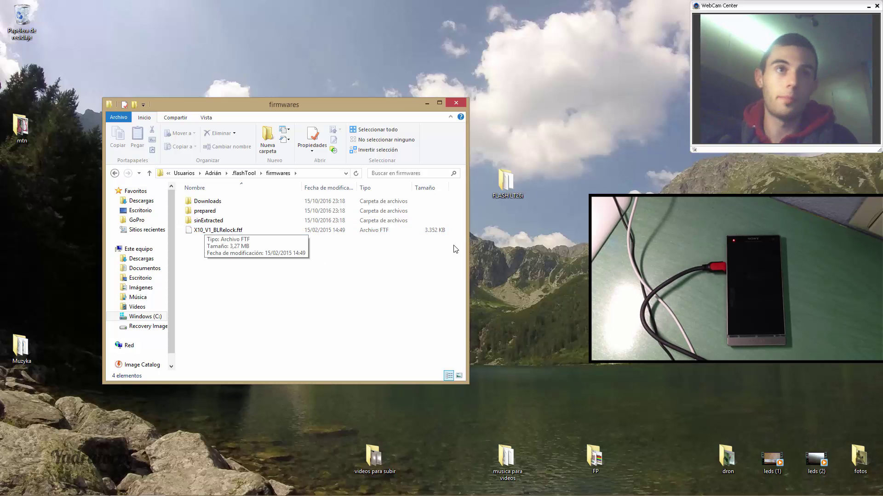
Copy the LT26i_6.2.B.0.211 firmware FTF from FLASH LT26i into .flashTool\firmwares.
double_click(519, 184)
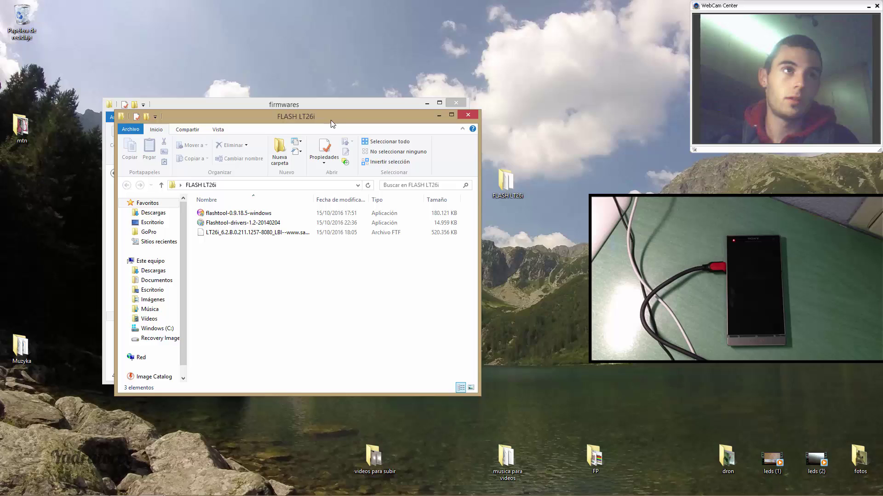
drag(331, 118, 539, 139)
click(446, 257)
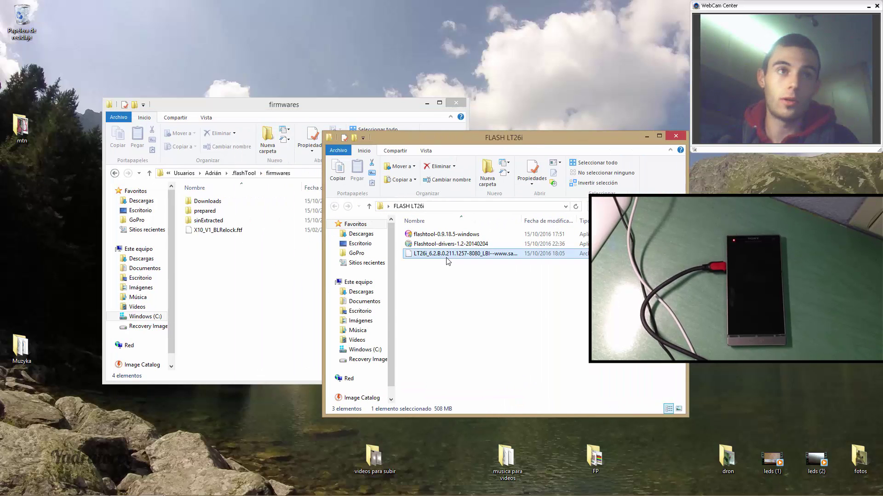
right_click(448, 261)
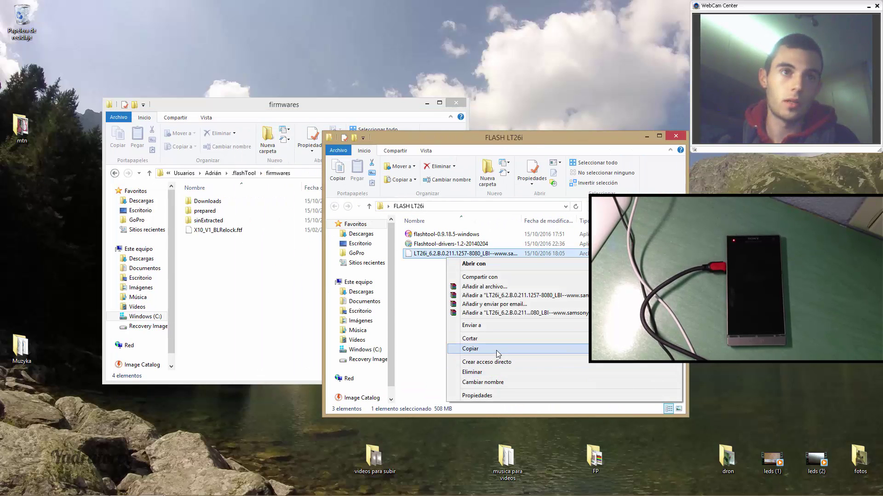
click(495, 350)
right_click(275, 301)
click(311, 375)
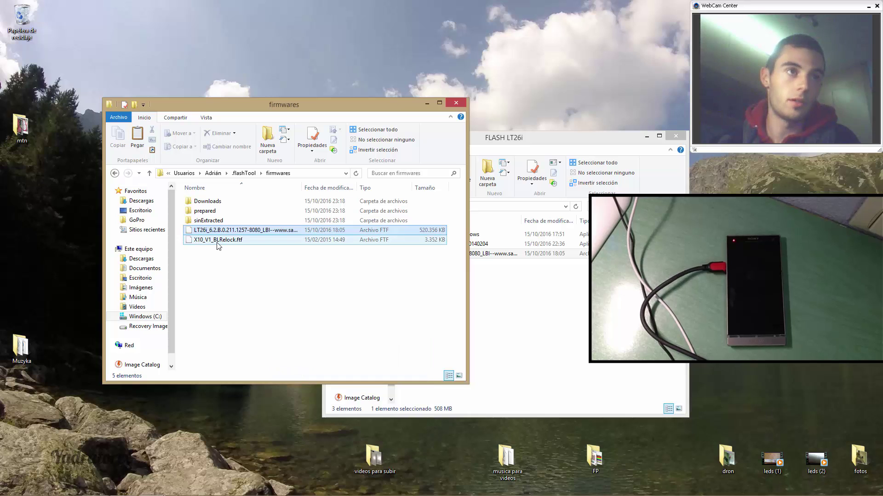
click(671, 141)
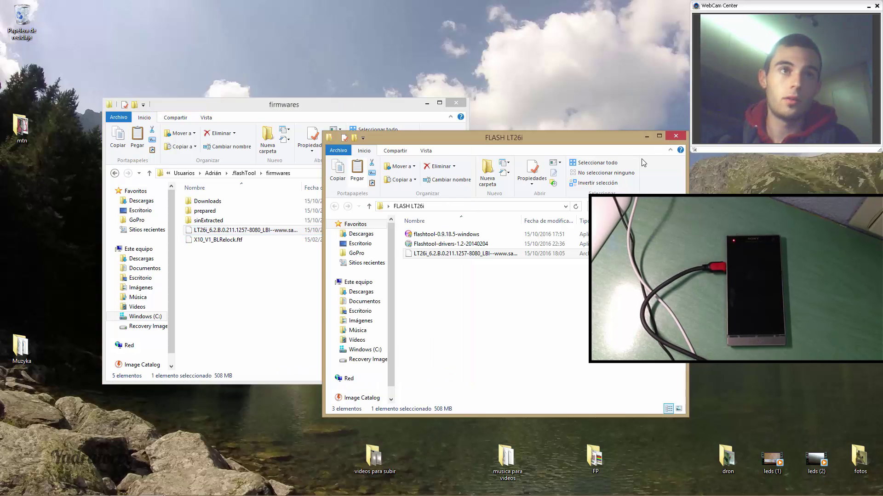
Navigate back to C:\Flashtool and open its drivers folder.
click(112, 174)
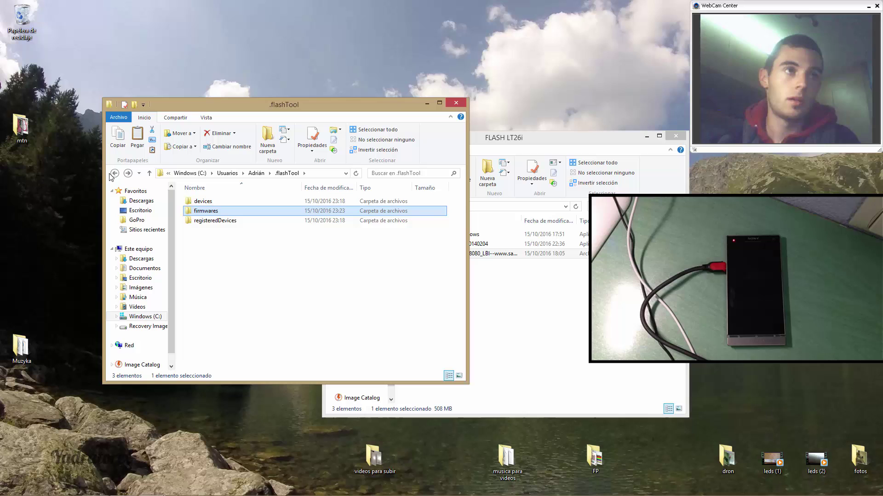
click(114, 175)
click(114, 175)
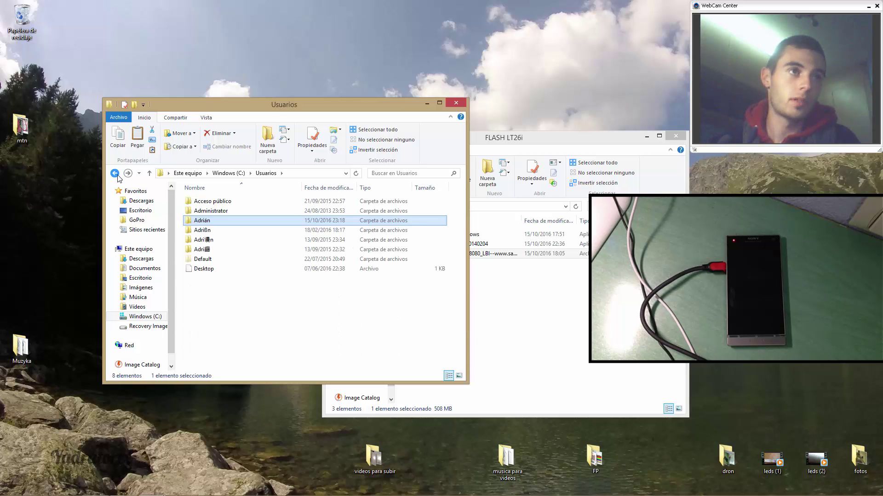
click(116, 175)
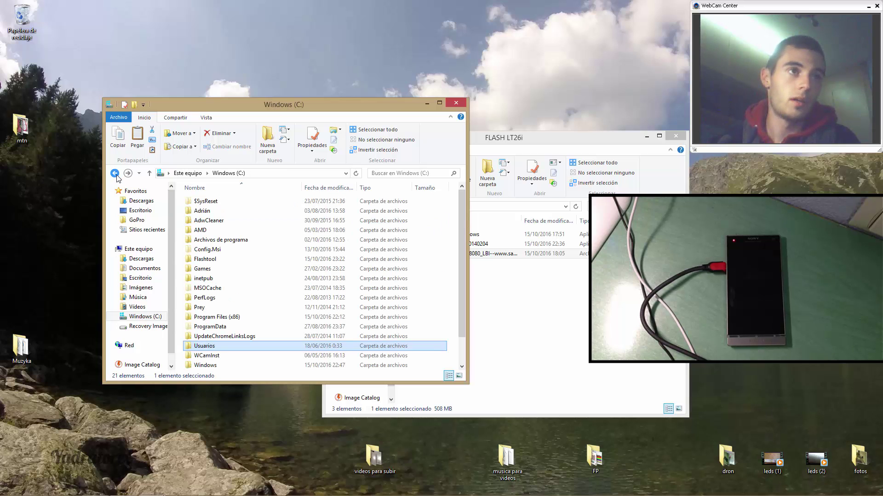
double_click(219, 258)
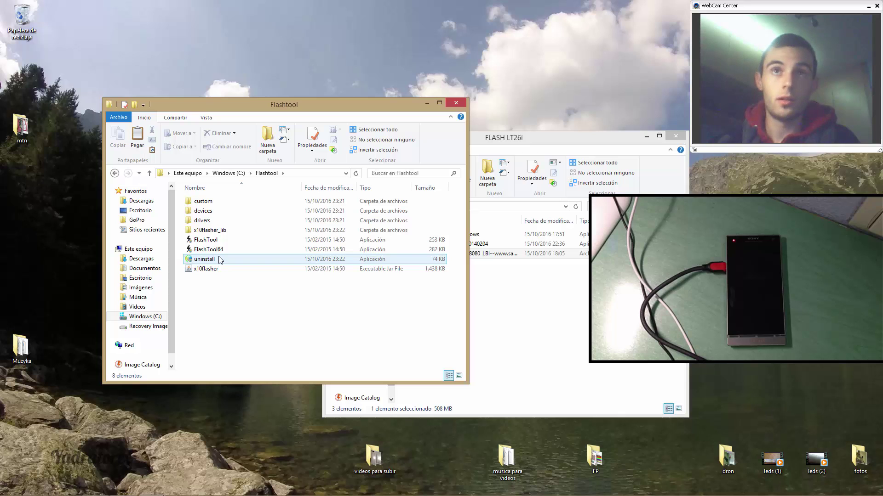
drag(580, 136, 595, 134)
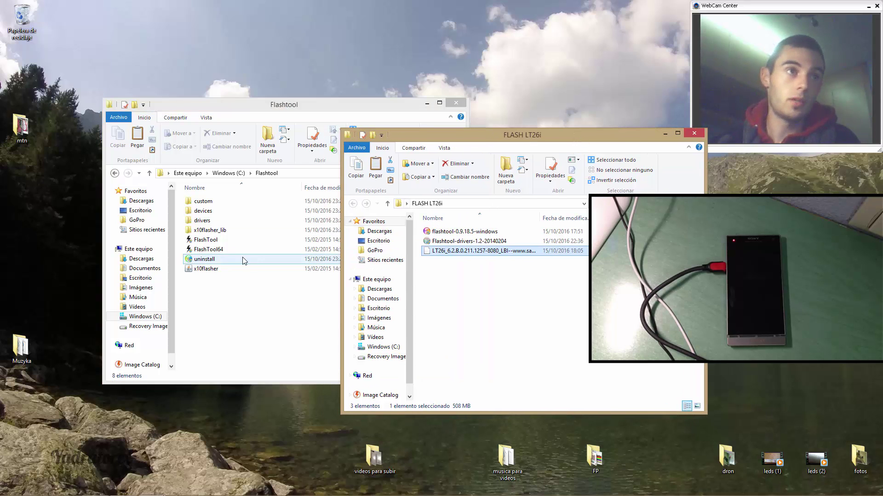
double_click(218, 223)
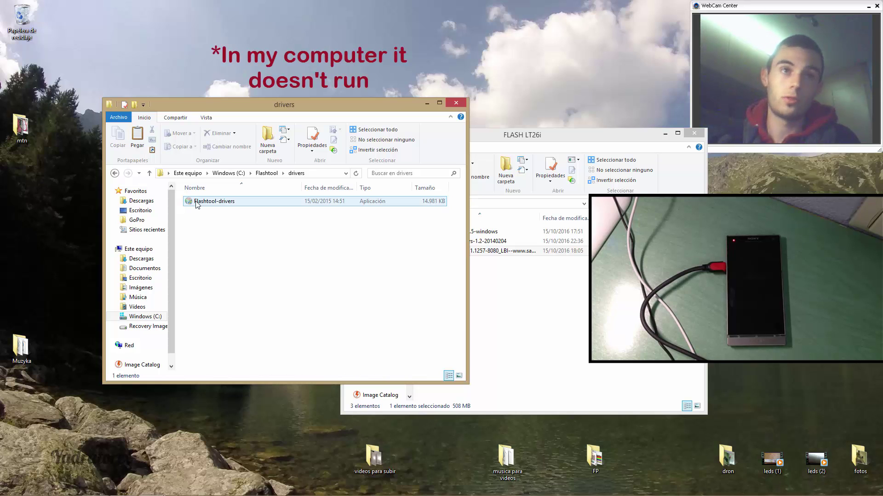
click(533, 324)
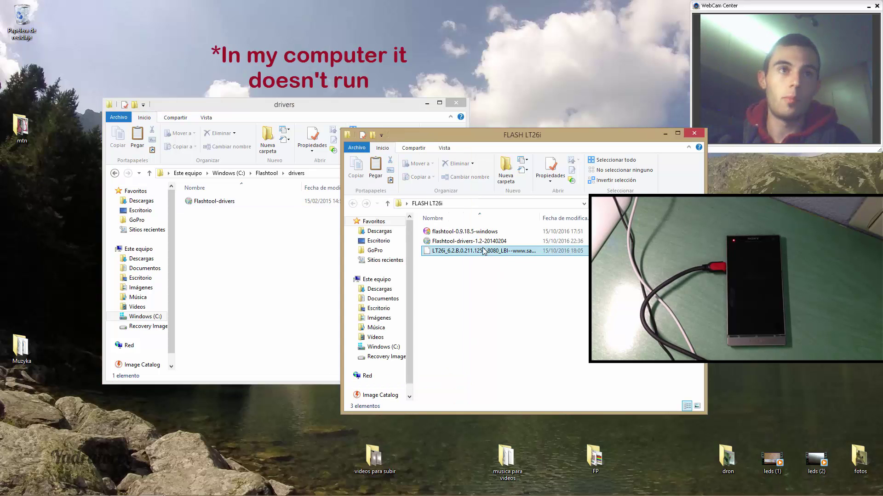
Launch Flashtool-drivers-1.2-20140204 and select the Xperia S, Flashmode and Fastboot drivers.
double_click(451, 247)
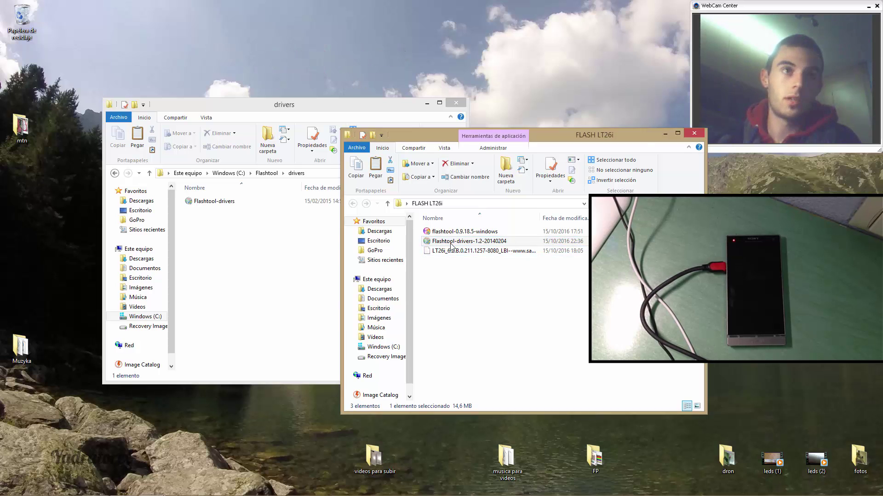
click(501, 331)
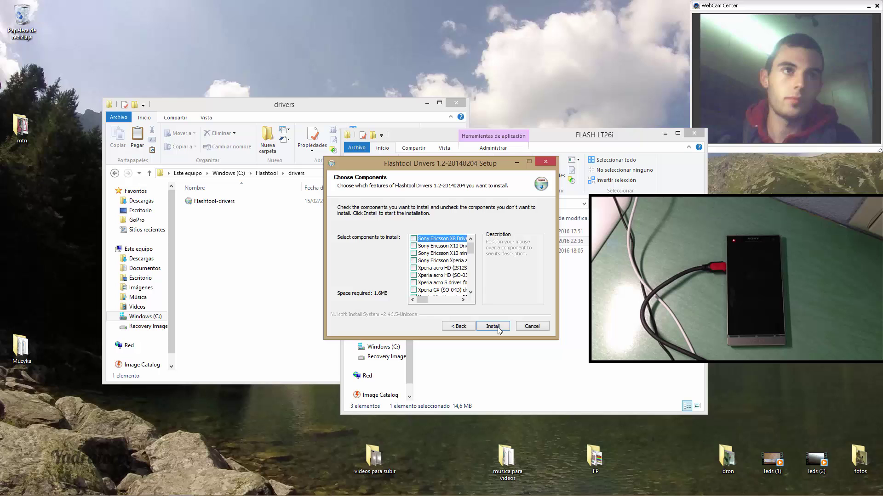
scroll(471, 249, down, 1)
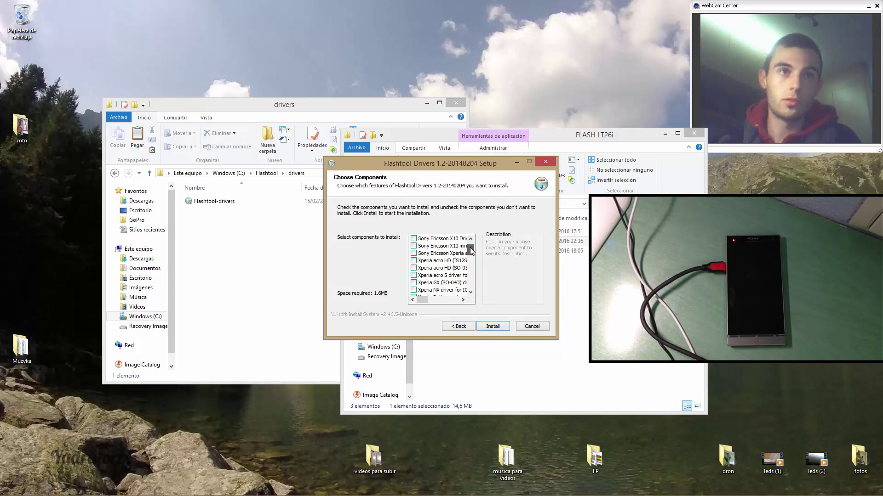
drag(471, 251, 471, 259)
click(460, 276)
click(461, 283)
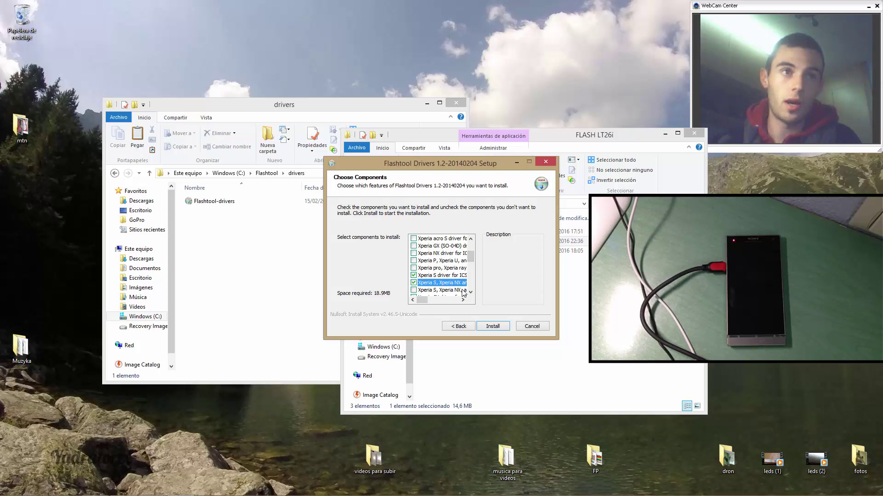
click(462, 290)
click(471, 293)
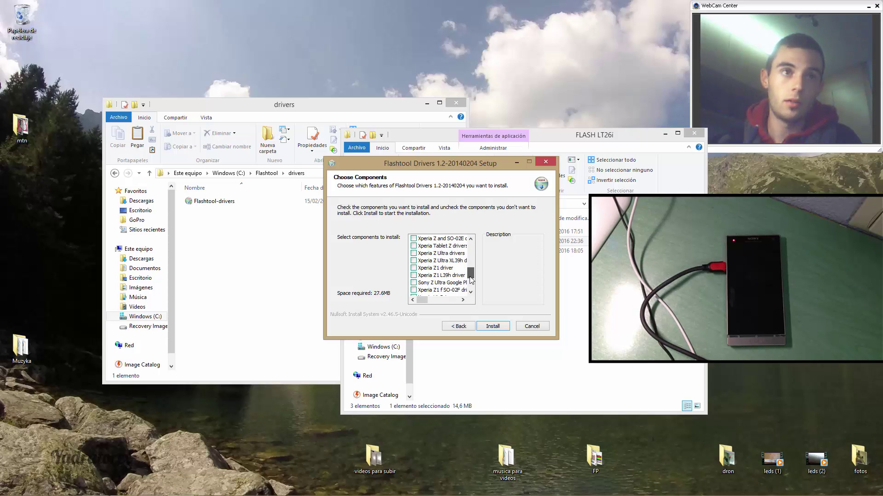
click(450, 284)
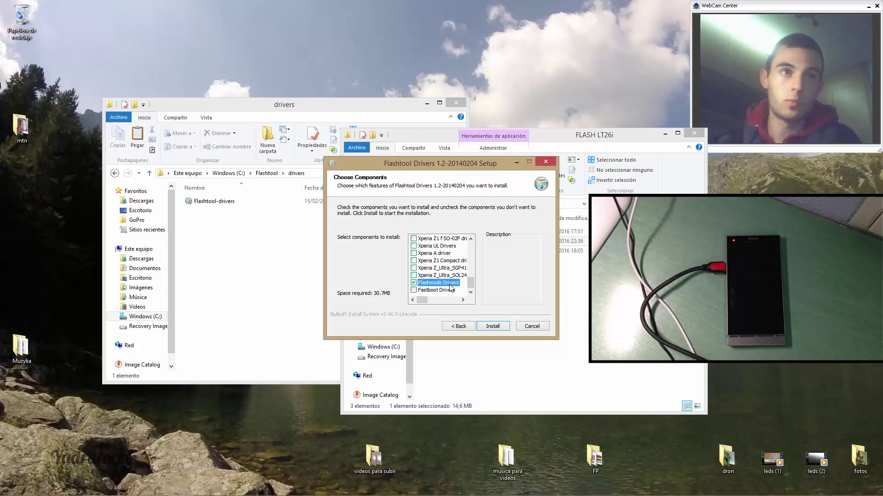
click(450, 291)
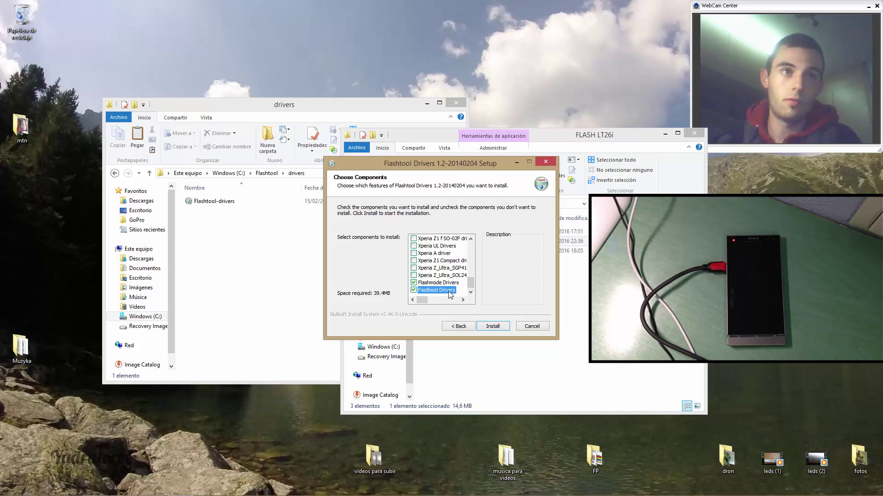
Install the selected drivers, finish the Windows device driver wizard, and close setup.
click(483, 327)
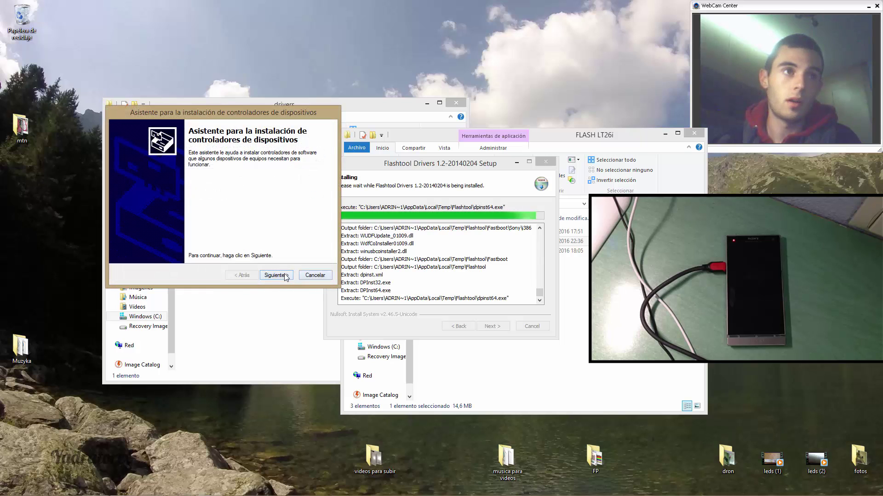
click(276, 275)
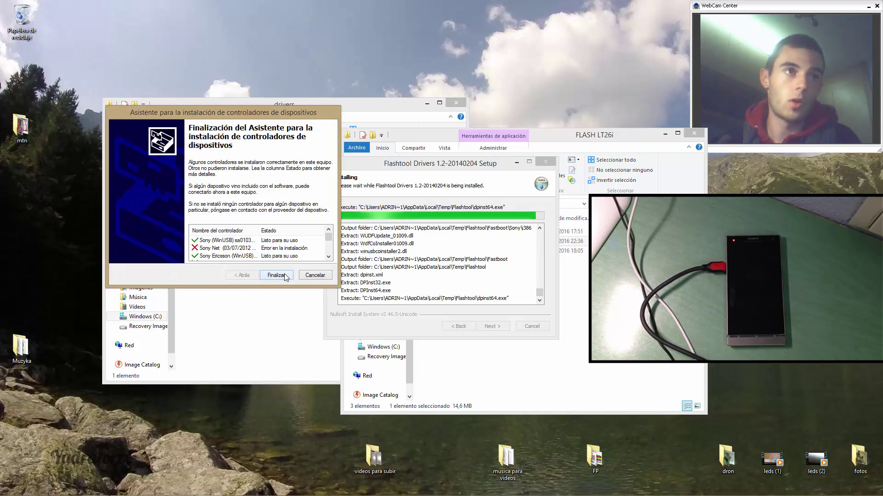
click(276, 275)
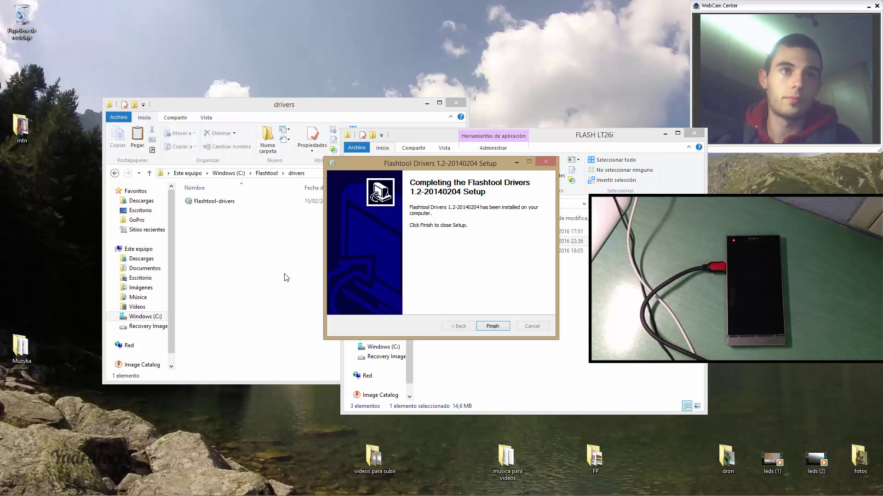
click(493, 327)
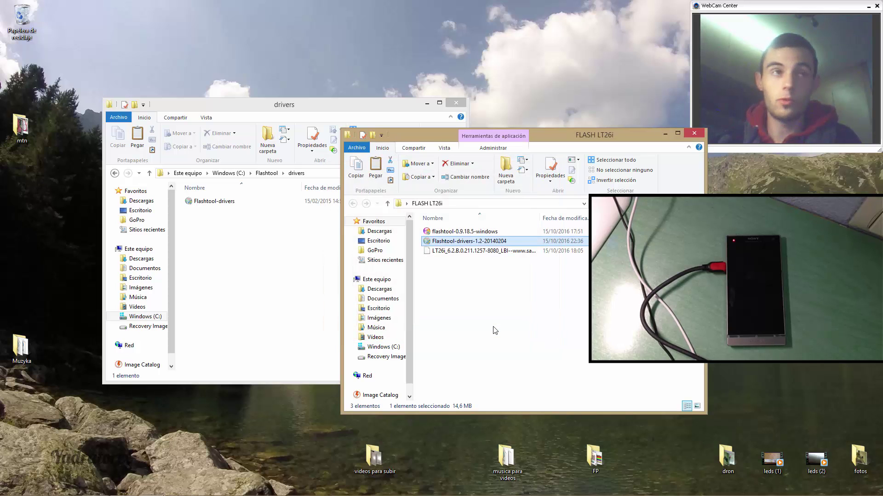
Return to C:\Flashtool, close the FLASH LT26i window, and launch FlashTool.
click(114, 173)
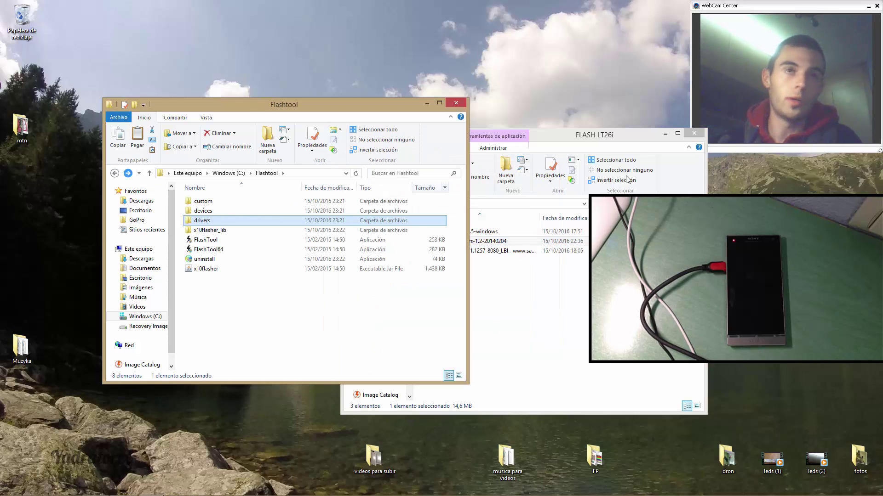
click(689, 136)
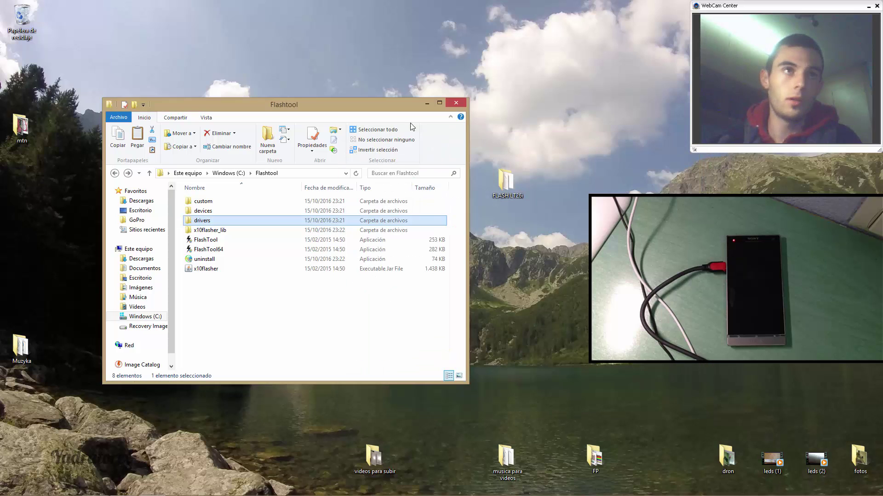
double_click(213, 241)
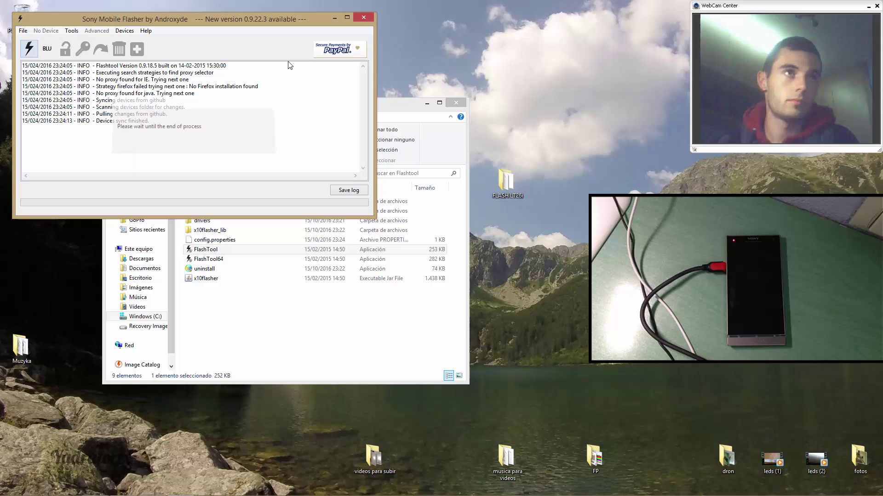
Start a Flashmode flash and select the LT26i firmware.
drag(263, 21, 470, 128)
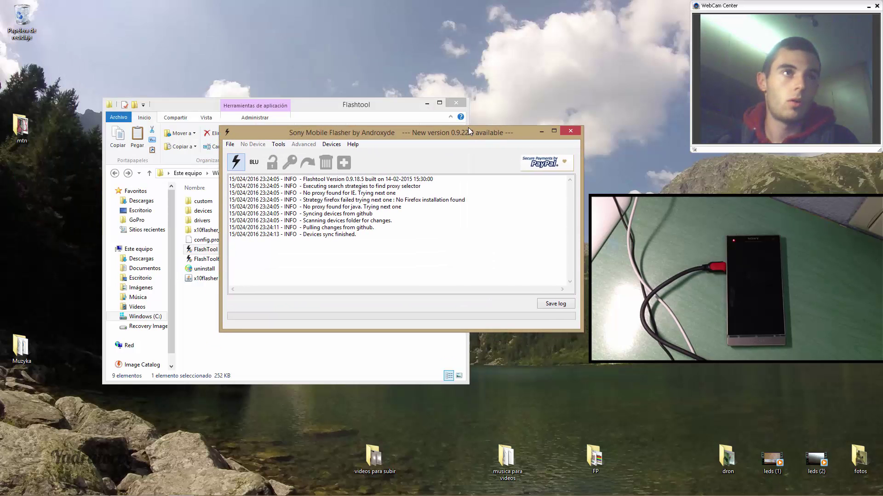
click(237, 156)
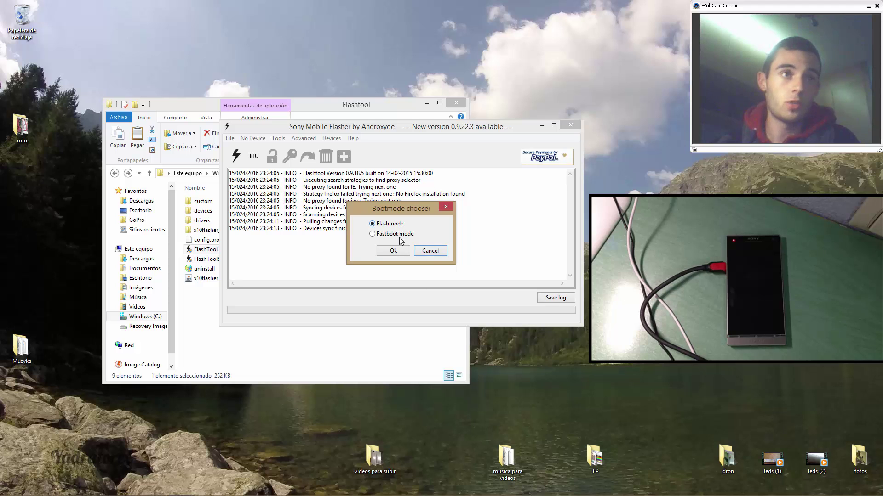
click(393, 251)
click(303, 206)
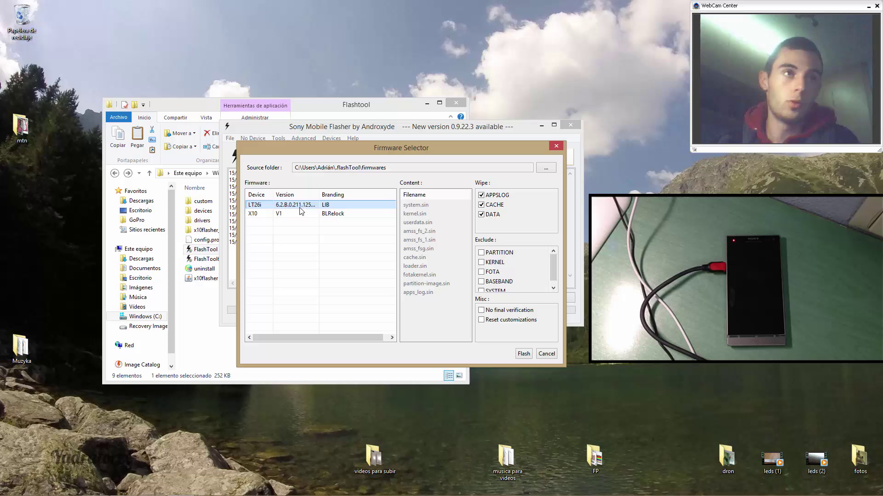
Enable APPSLOG, CACHE and DATA wiping and start flashing.
click(493, 197)
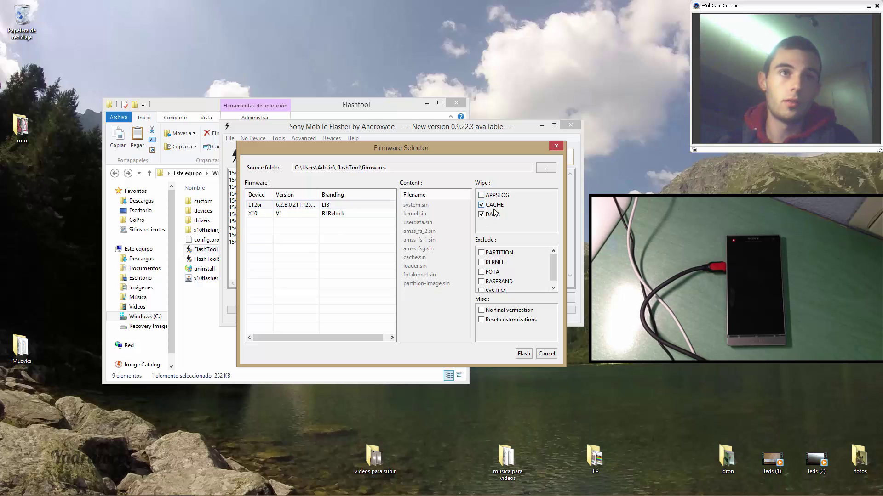
click(493, 214)
click(494, 205)
click(493, 200)
click(493, 205)
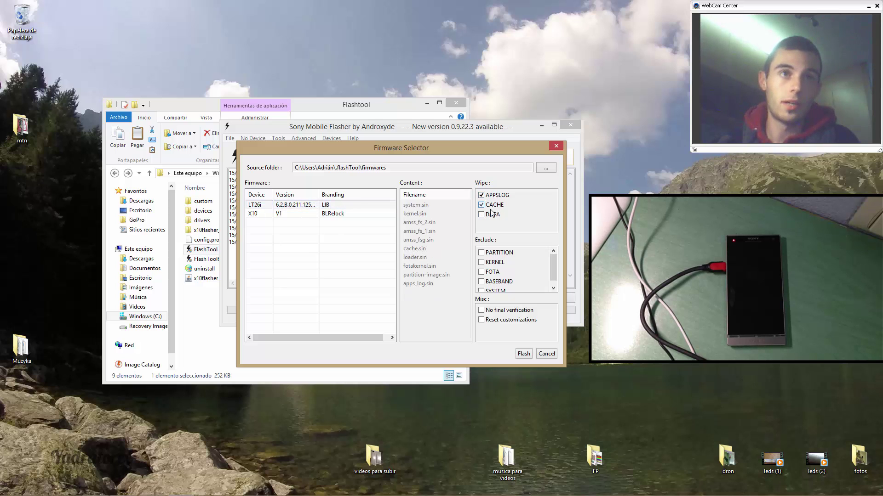
click(492, 215)
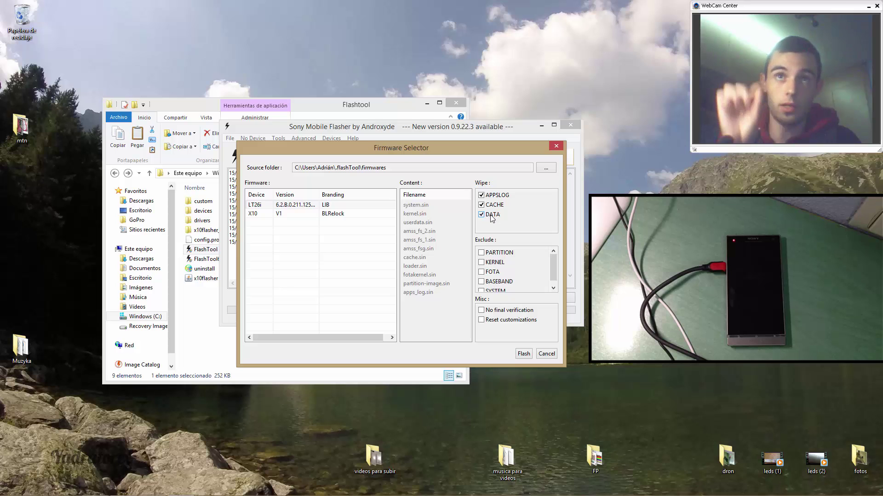
click(524, 354)
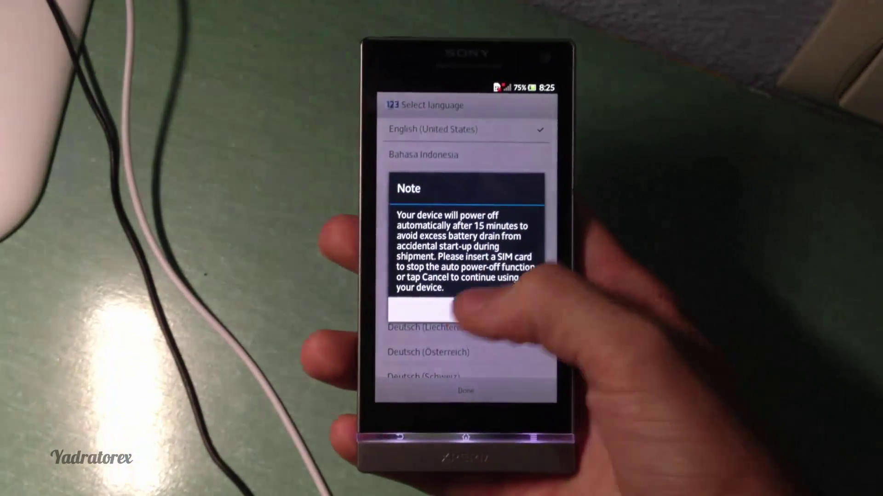
Dismiss the automatic power-off note with Cancel.
click(460, 309)
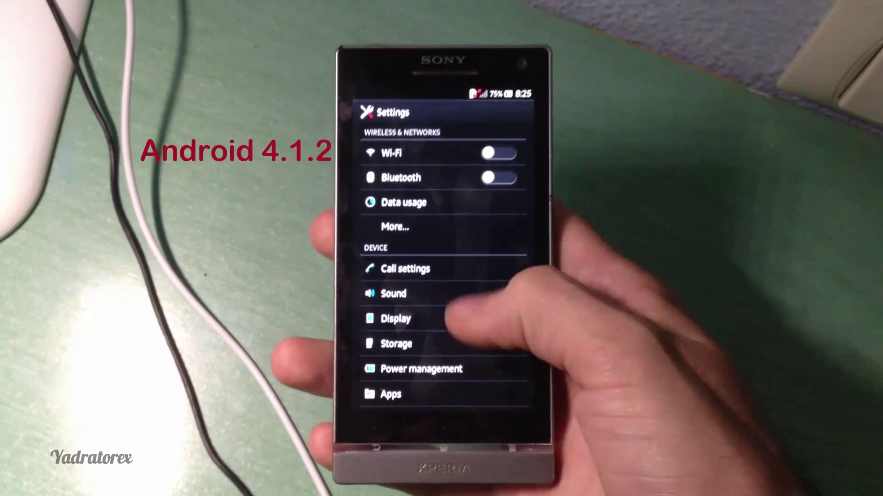
Check About phone for LT26i build 6.2.B.0.211 and show the Android 4.1.2 Jelly Bean screen.
drag(455, 317, 483, 218)
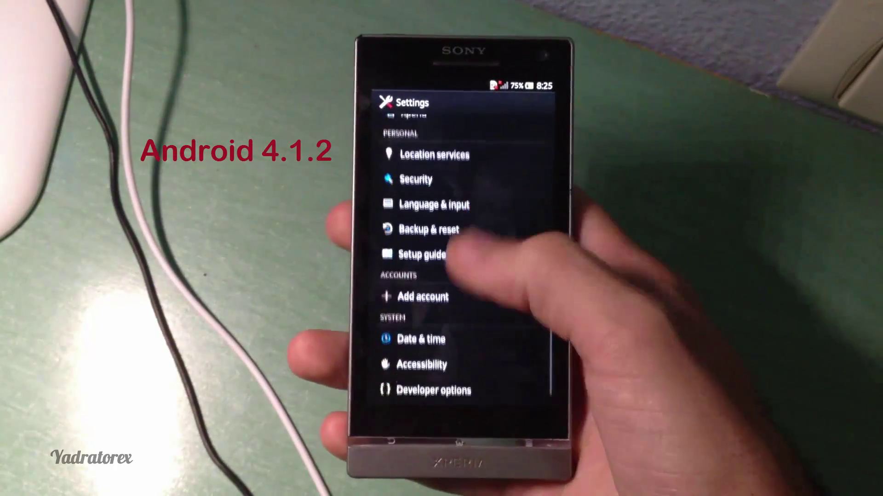
drag(453, 317, 434, 304)
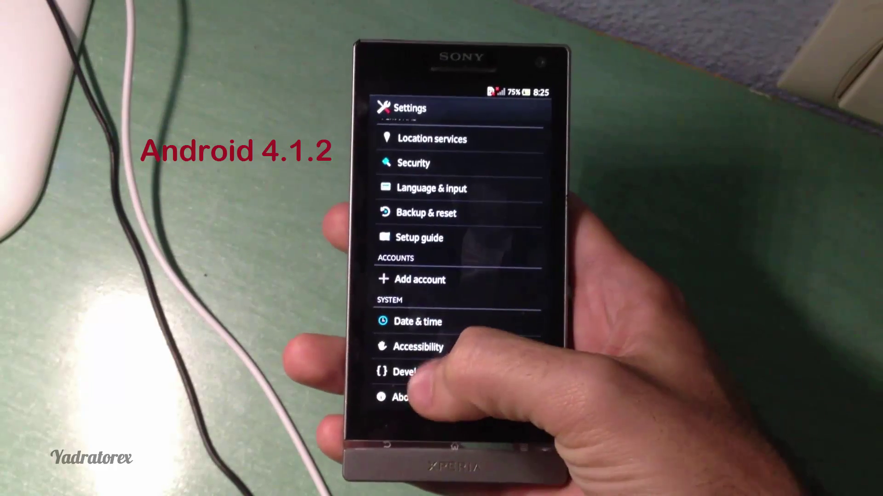
click(404, 391)
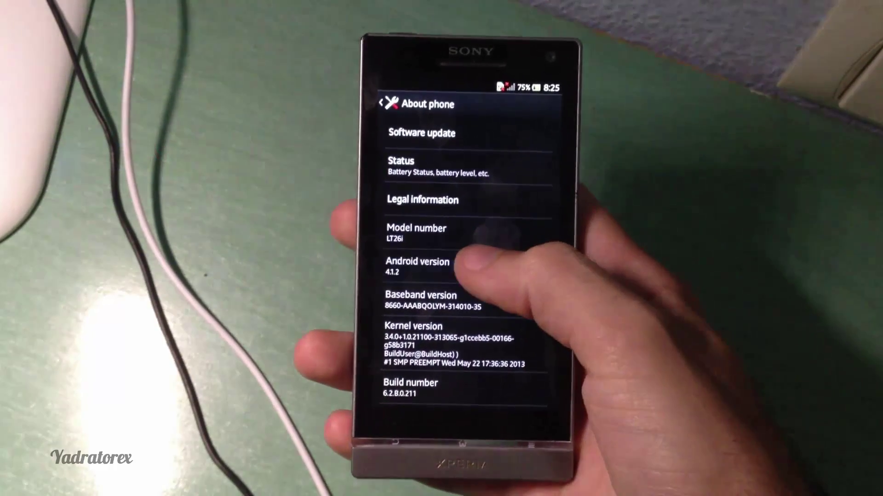
click(414, 269)
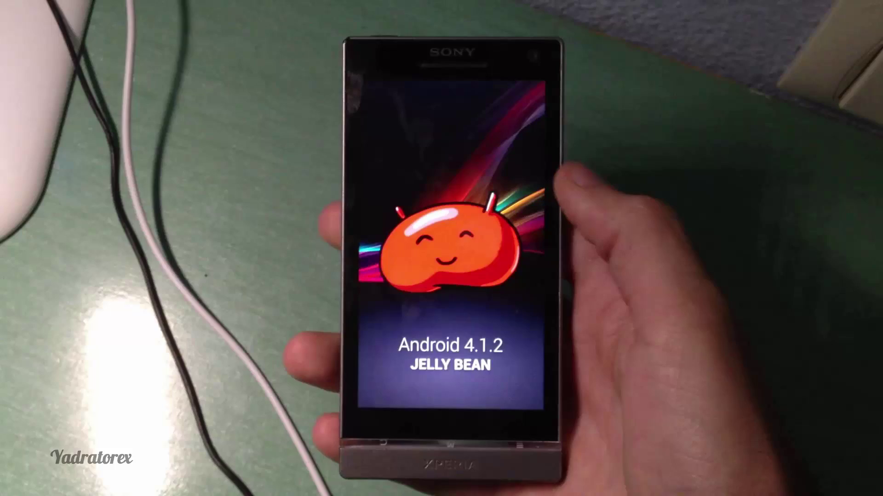